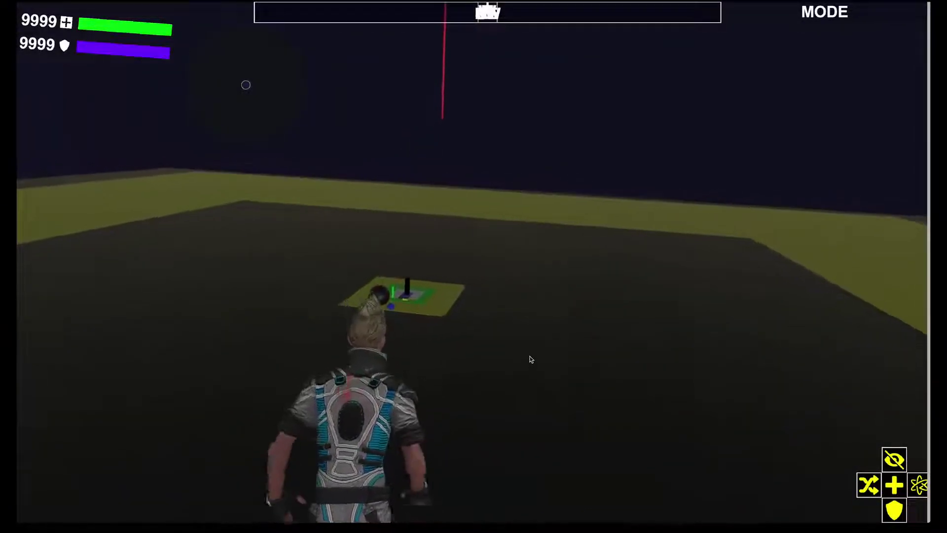
Step: Run the armoured character onto the green platform, then jump onto the blue and purple platform
{"action": "key", "text": "w"}
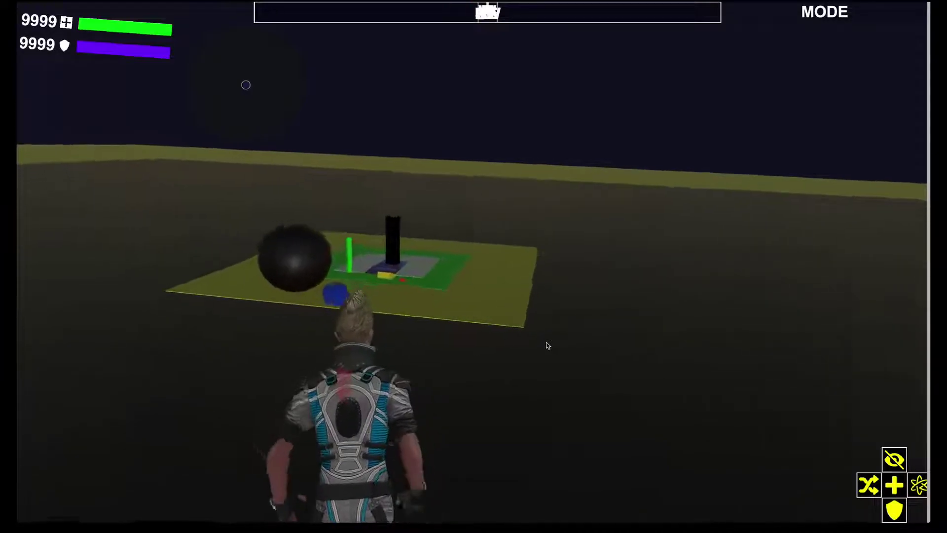
{"action": "key", "text": "w"}
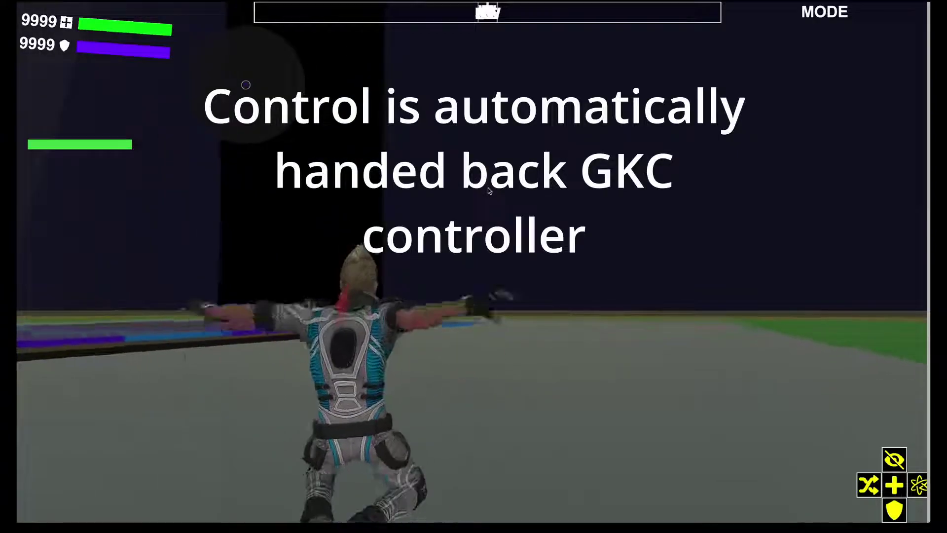
{"action": "key", "text": "w"}
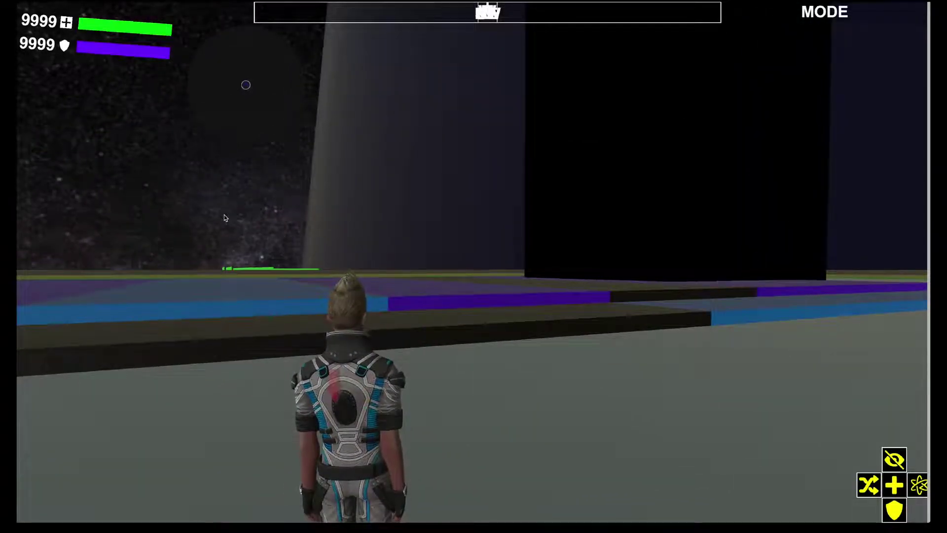
{"action": "left_click_drag", "start_coordinate": [224, 217], "coordinate": [99, 263]}
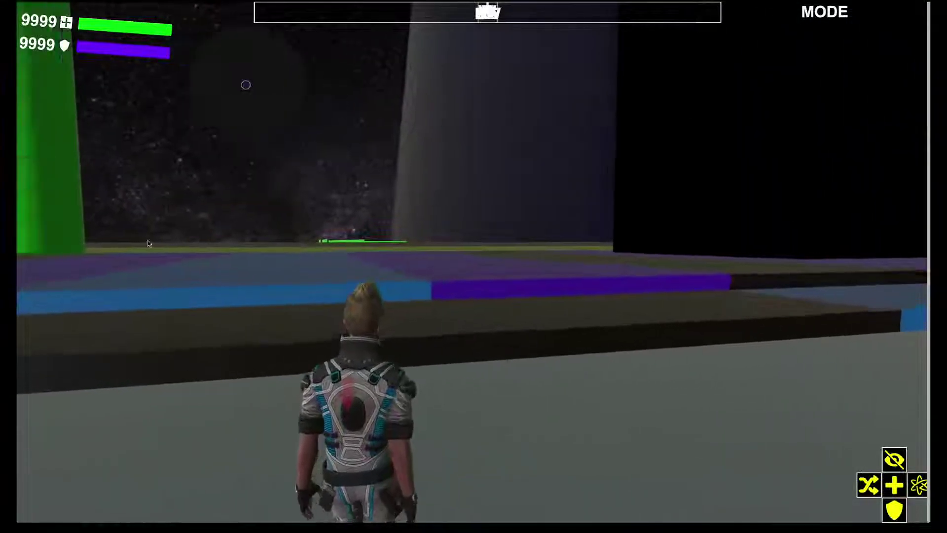
{"action": "key", "text": "space"}
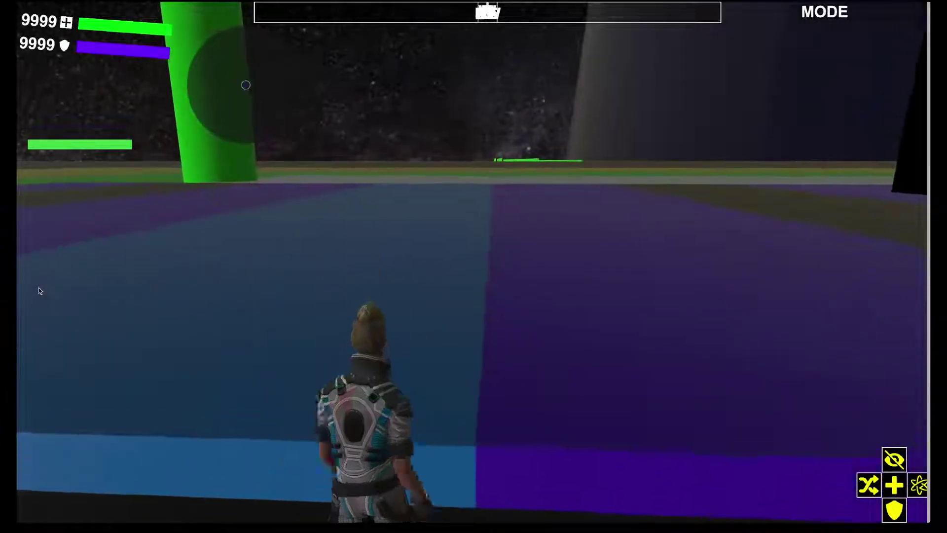
{"action": "mouse_move", "coordinate": [99, 263]}
{"action": "left_mouse_down"}
{"action": "mouse_move", "coordinate": [17, 303]}
{"action": "mouse_move", "coordinate": [17, 344]}
{"action": "mouse_move", "coordinate": [26, 255]}
{"action": "left_mouse_up"}
{"action": "key", "text": "space"}
Step: Cross the blue and dark floors and run up the yellow ramp, tilting the view skyward
{"action": "key", "text": "w"}
{"action": "key", "text": "w"}
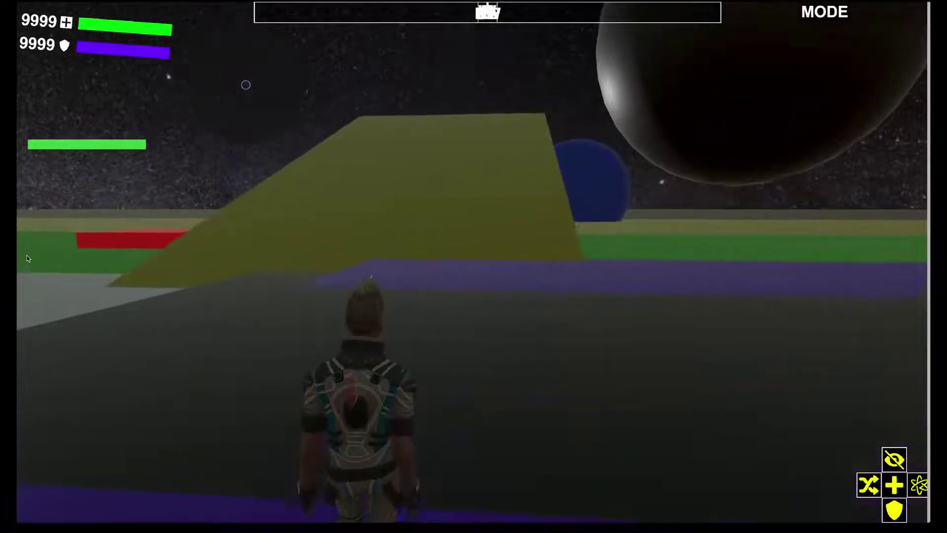
{"action": "key", "text": "w"}
{"action": "left_click_drag", "start_coordinate": [26, 256], "coordinate": [17, 225]}
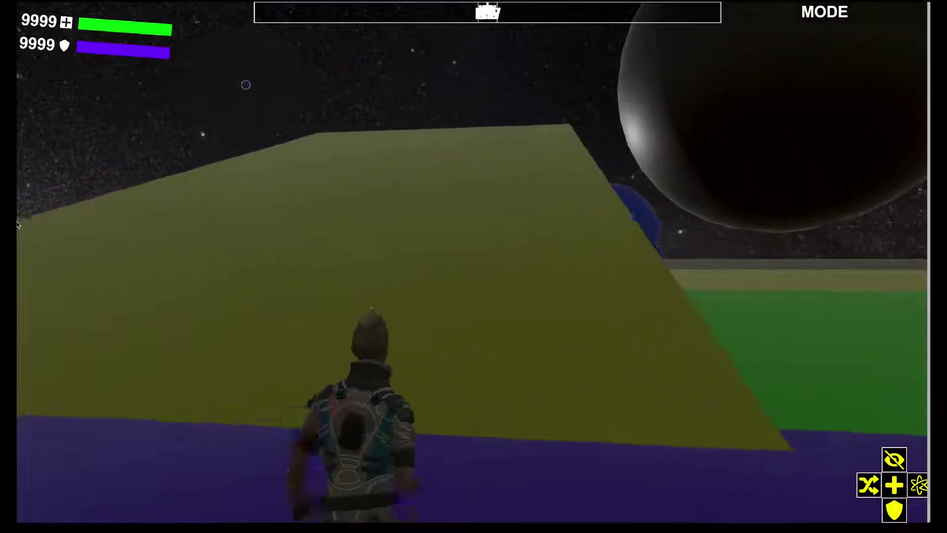
{"action": "key", "text": "w"}
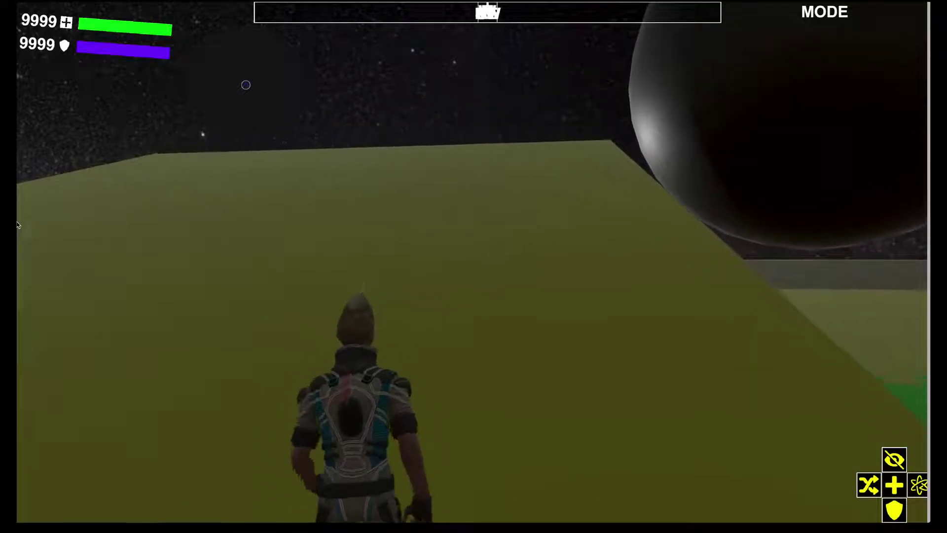
{"action": "key", "text": "w"}
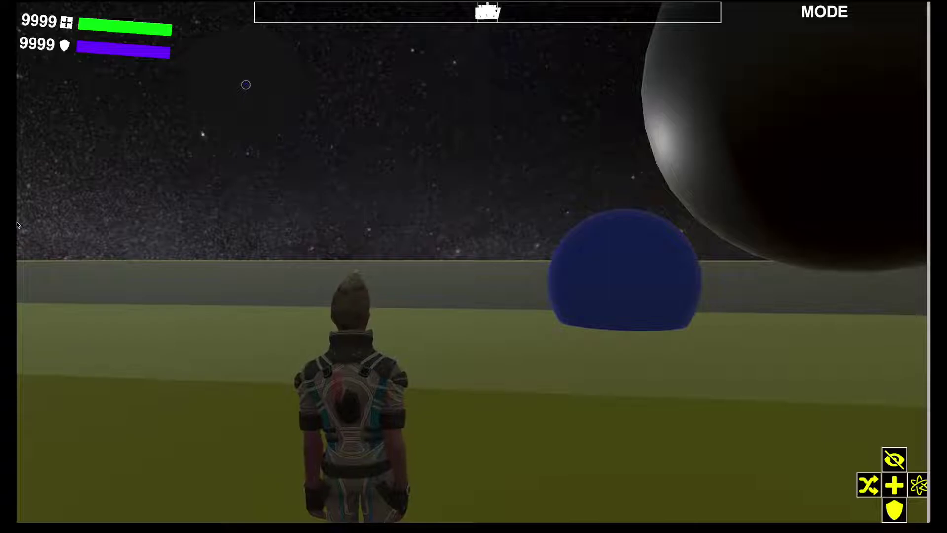
{"action": "left_click_drag", "start_coordinate": [17, 224], "coordinate": [84, 98]}
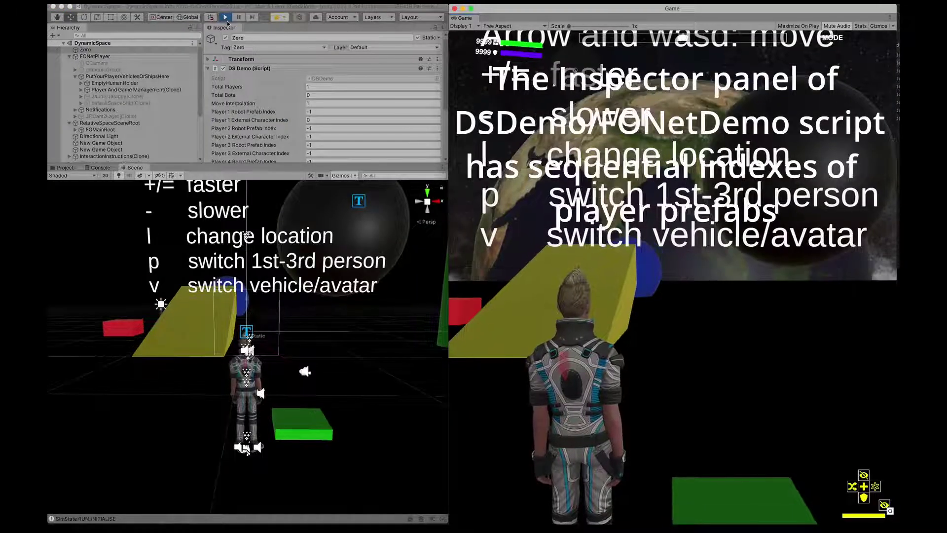
Step: Deselect the Zero object and stop the running game
{"action": "left_click", "coordinate": [250, 184]}
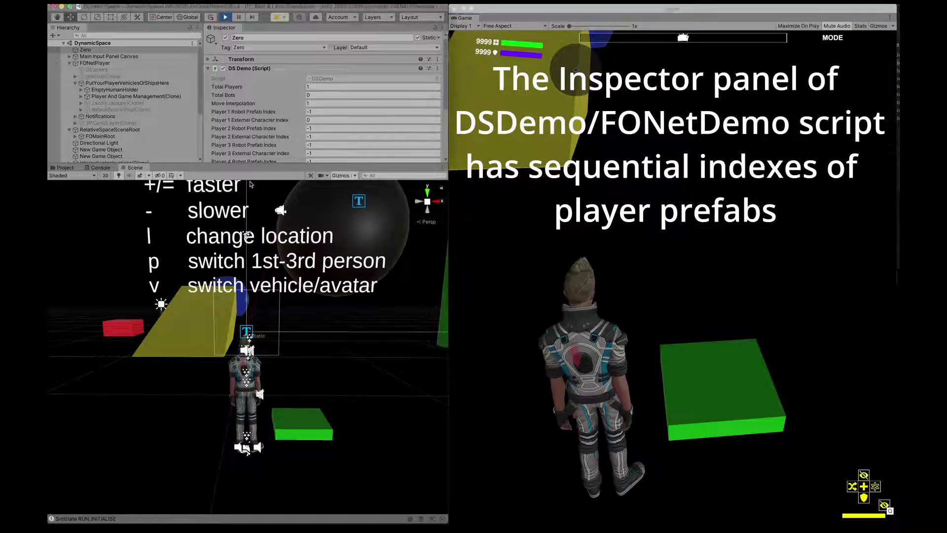
{"action": "left_click", "coordinate": [251, 184]}
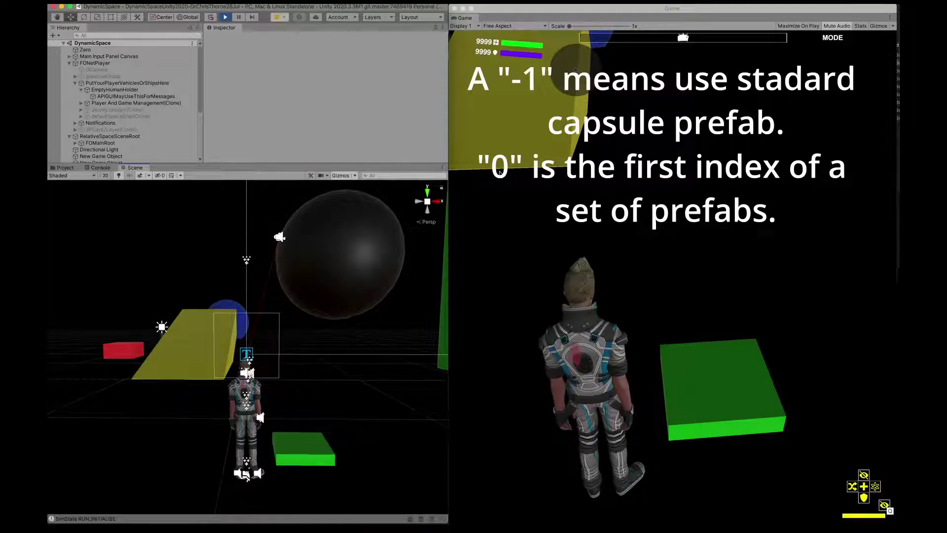
{"action": "left_click", "coordinate": [500, 172]}
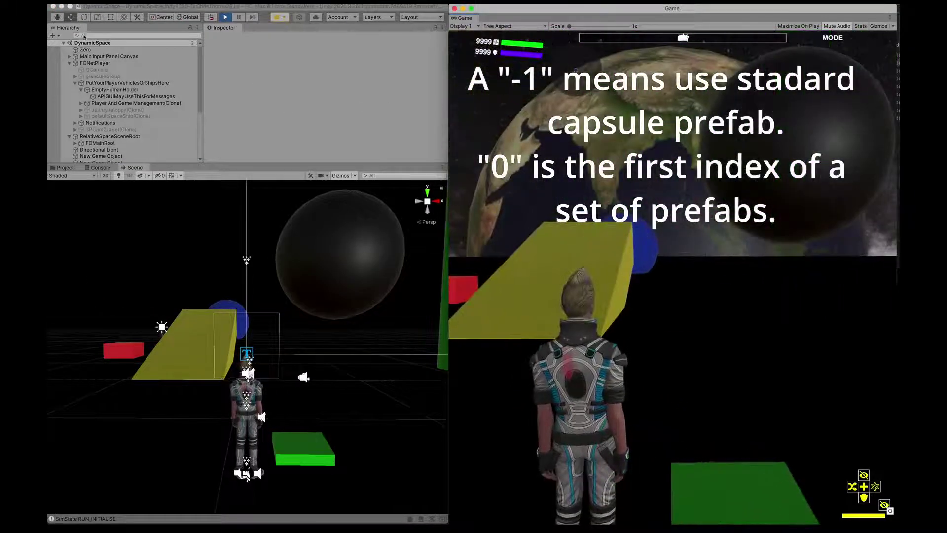
{"action": "left_click", "coordinate": [225, 17]}
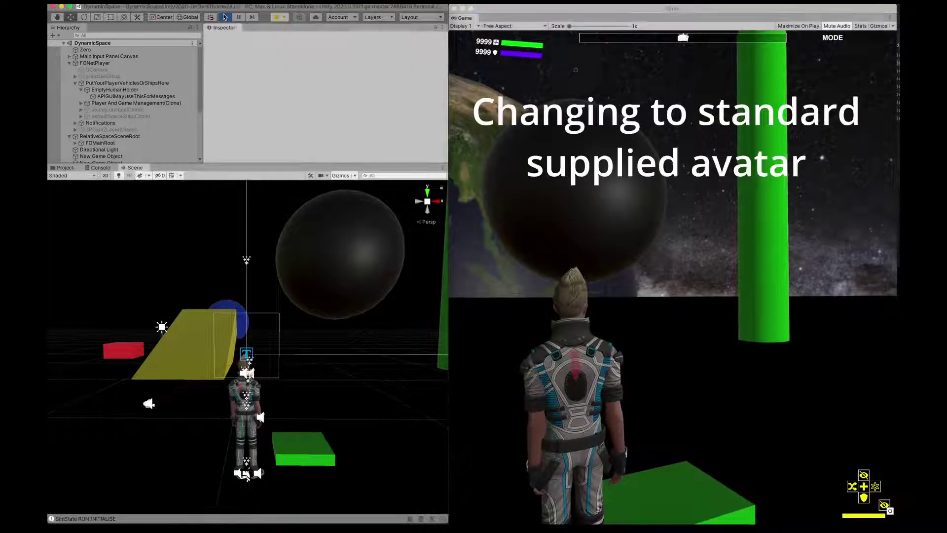
{"action": "left_click", "coordinate": [85, 49]}
Step: Set Player 1 External Character Index to -1 and restart the game
{"action": "left_click", "coordinate": [318, 122]}
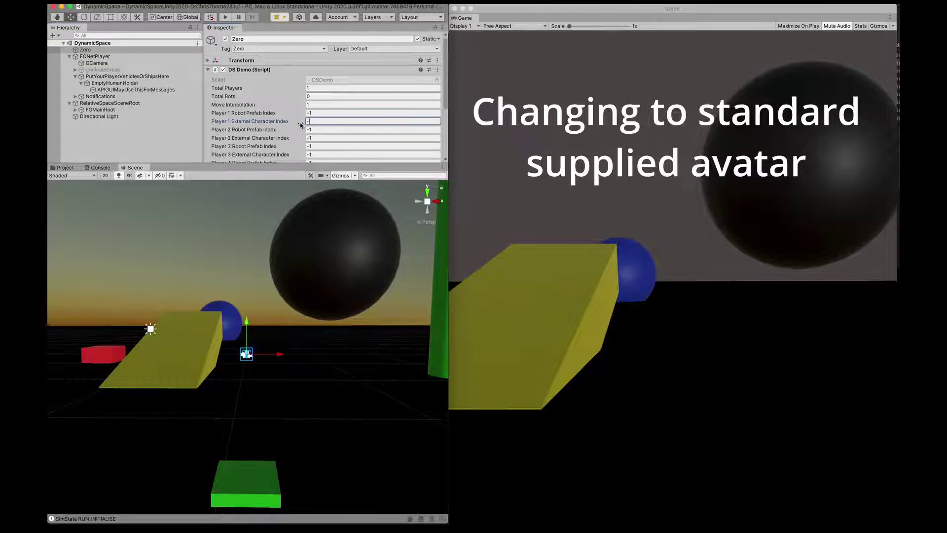
{"action": "type", "text": "1"}
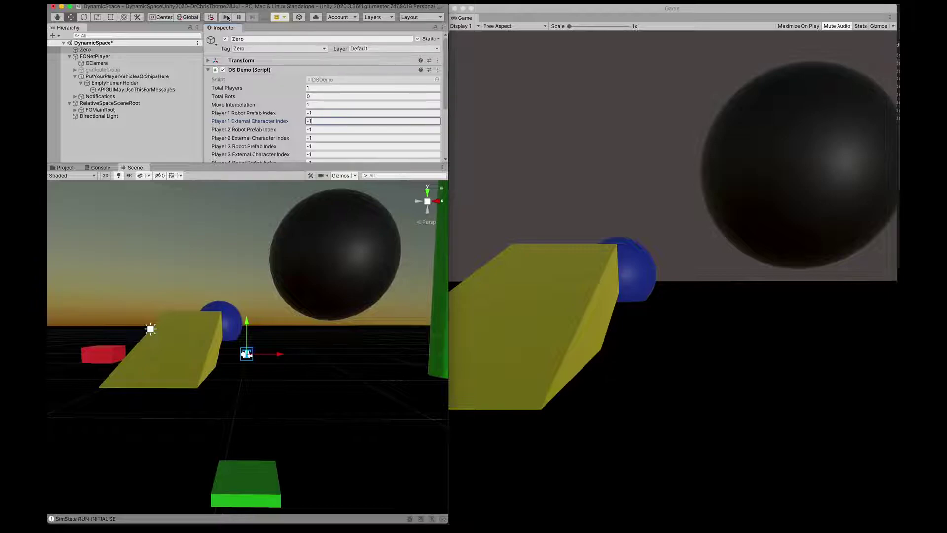
{"action": "left_click", "coordinate": [227, 19]}
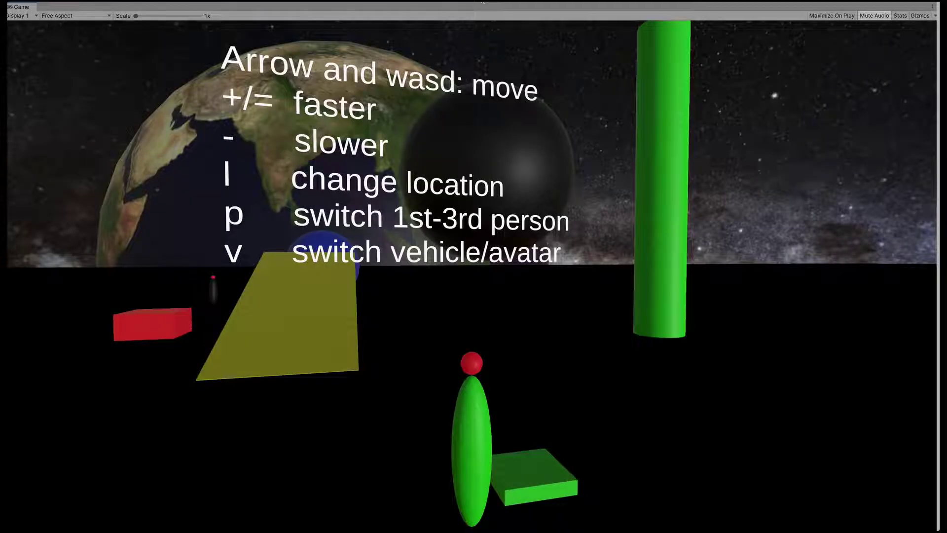
Step: Turn left and move the capsule avatar forward toward the central test platform
{"action": "key", "text": "Left"}
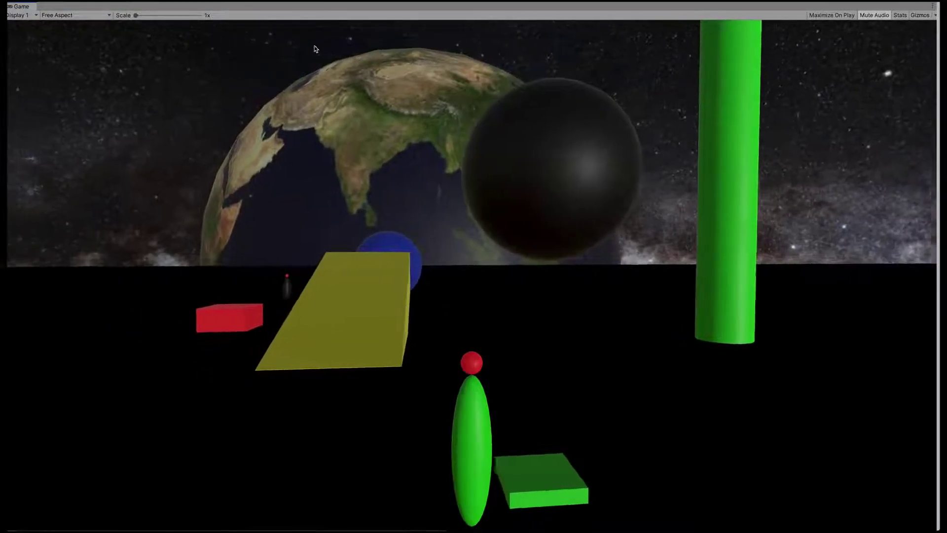
{"action": "key", "text": "Up"}
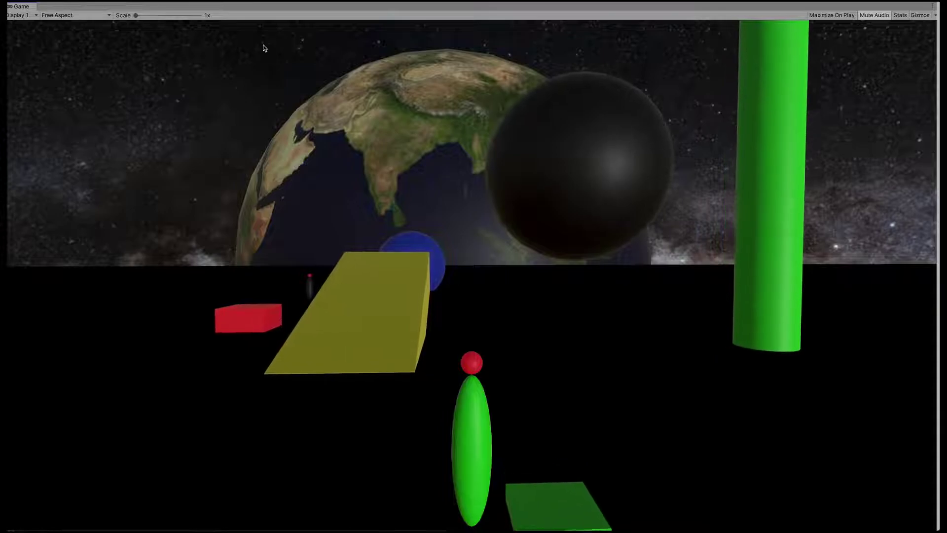
{"action": "key", "text": "Up"}
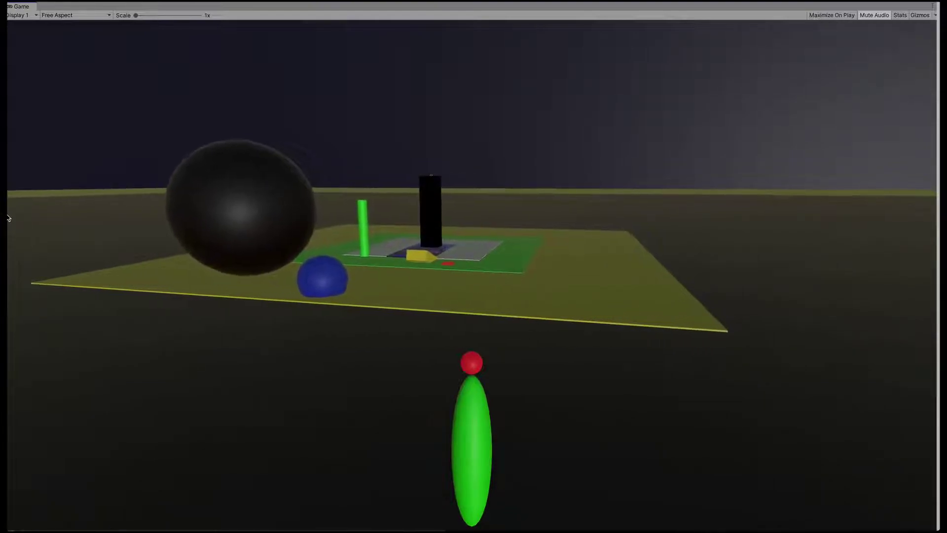
Step: Walk the capsule forward past the pillars and across the green platform
{"action": "key", "text": "w"}
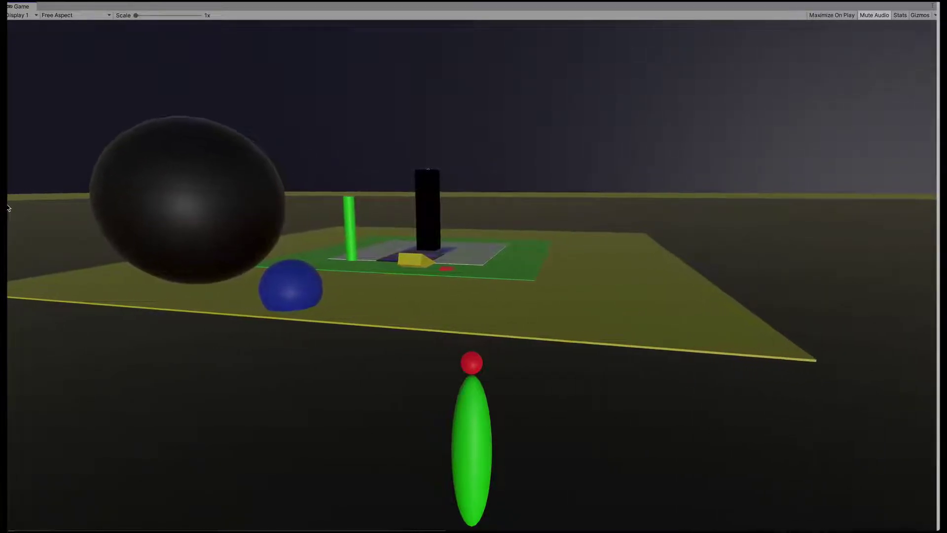
{"action": "key", "text": "w"}
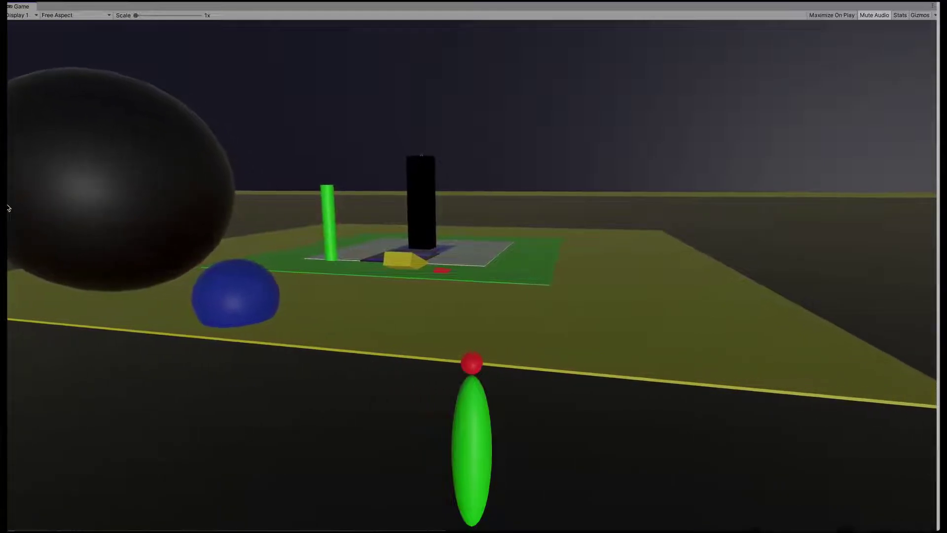
{"action": "key", "text": "w"}
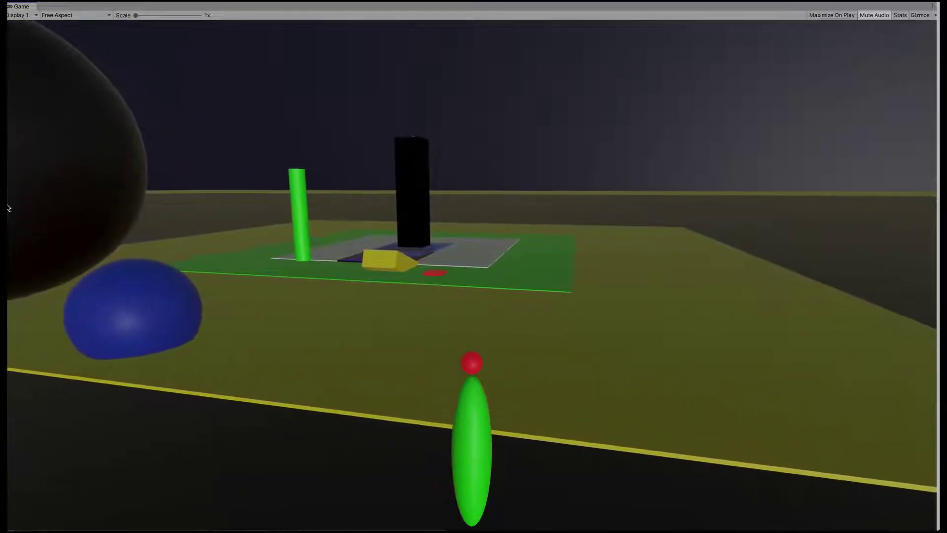
{"action": "key", "text": "w"}
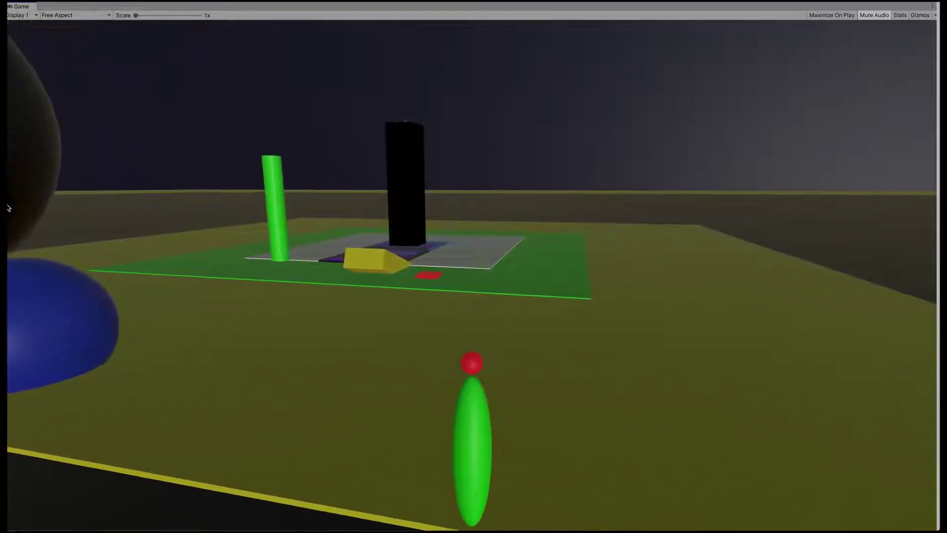
{"action": "key", "text": "w"}
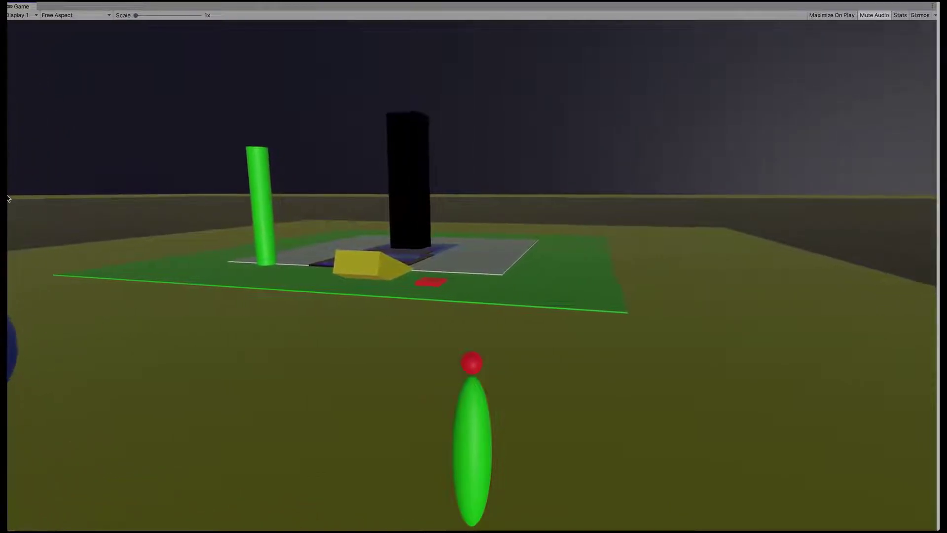
{"action": "key", "text": "w"}
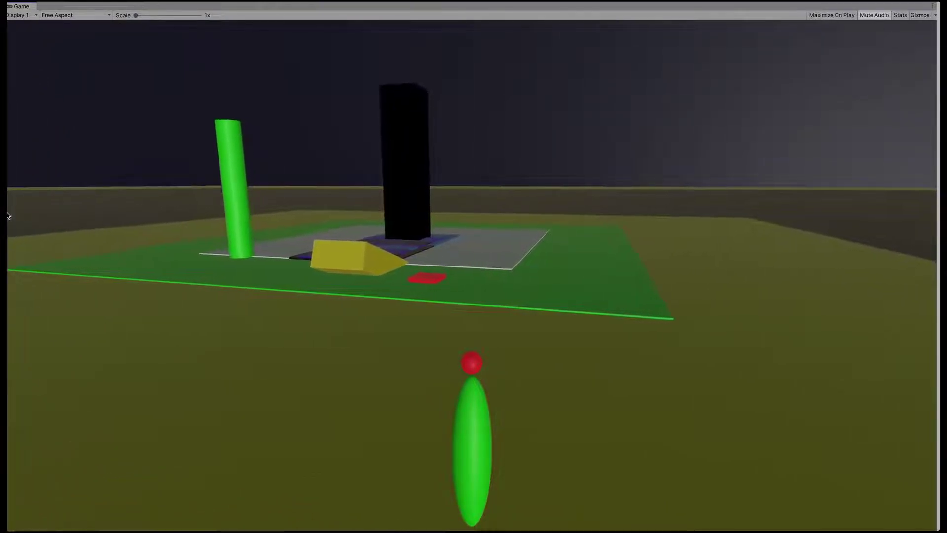
{"action": "key", "text": "w"}
{"action": "key", "text": "w"}
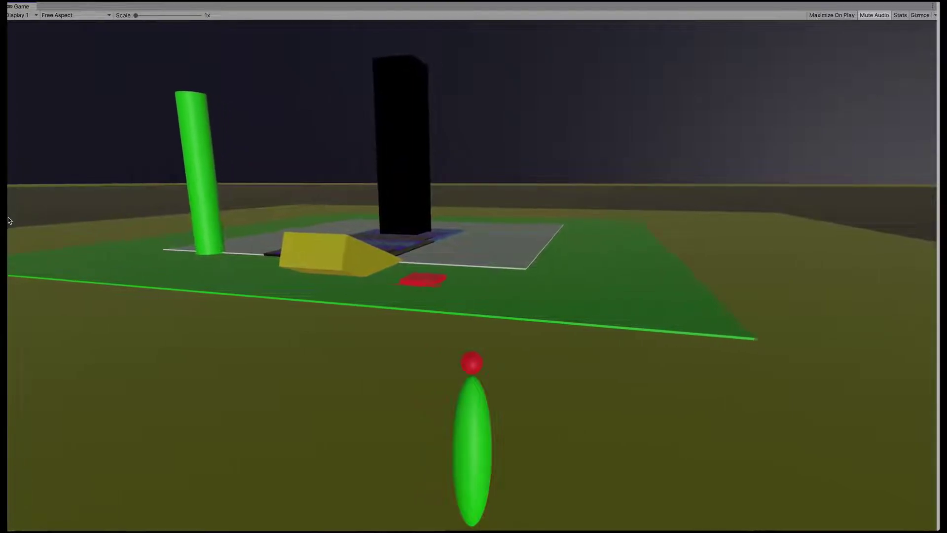
{"action": "key", "text": "w"}
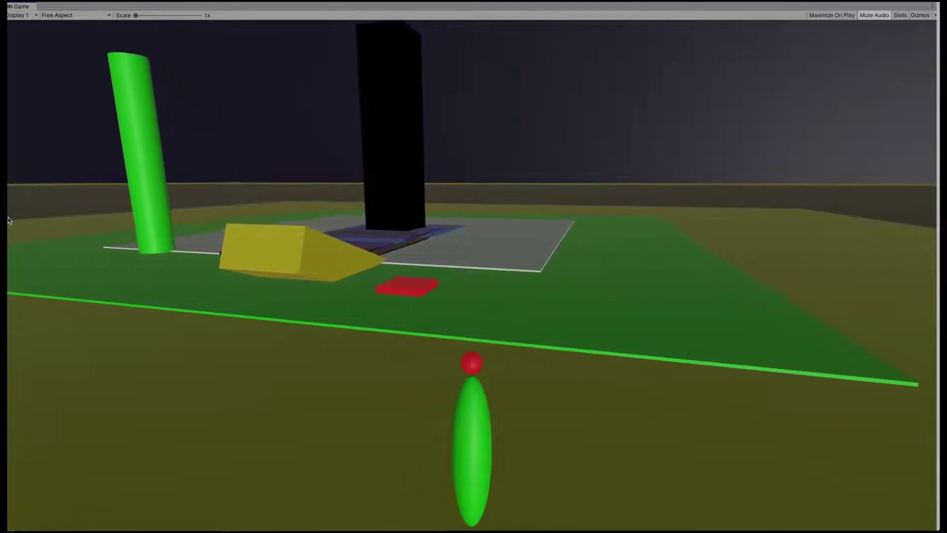
{"action": "key", "text": "w"}
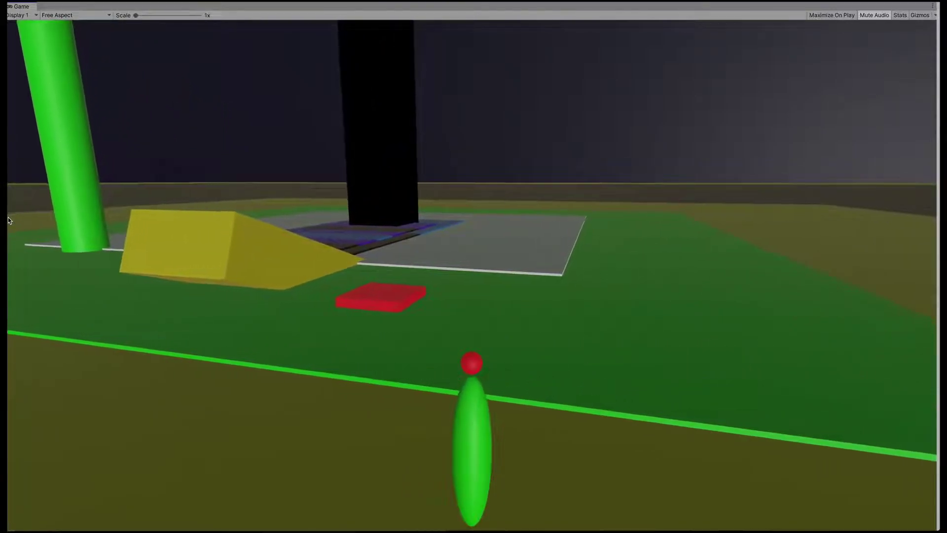
{"action": "key", "text": "w"}
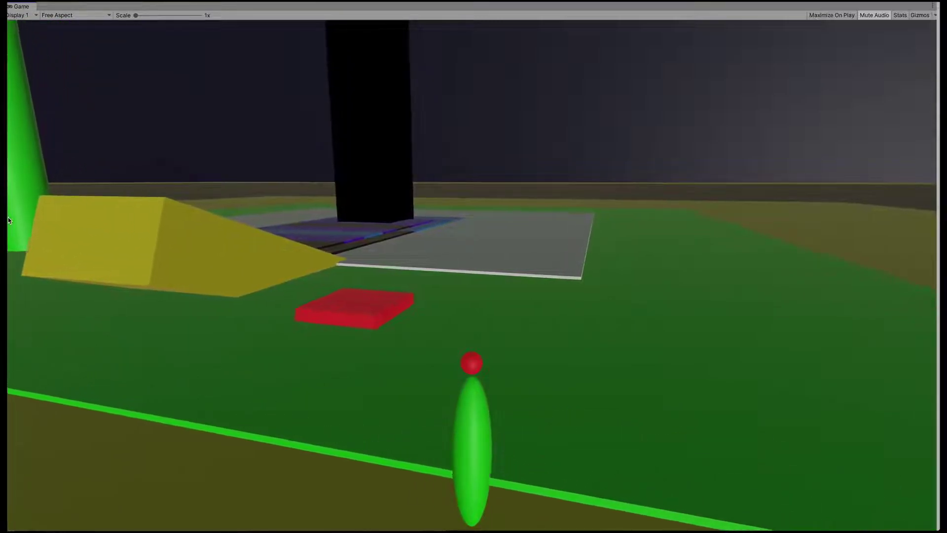
{"action": "key", "text": "w"}
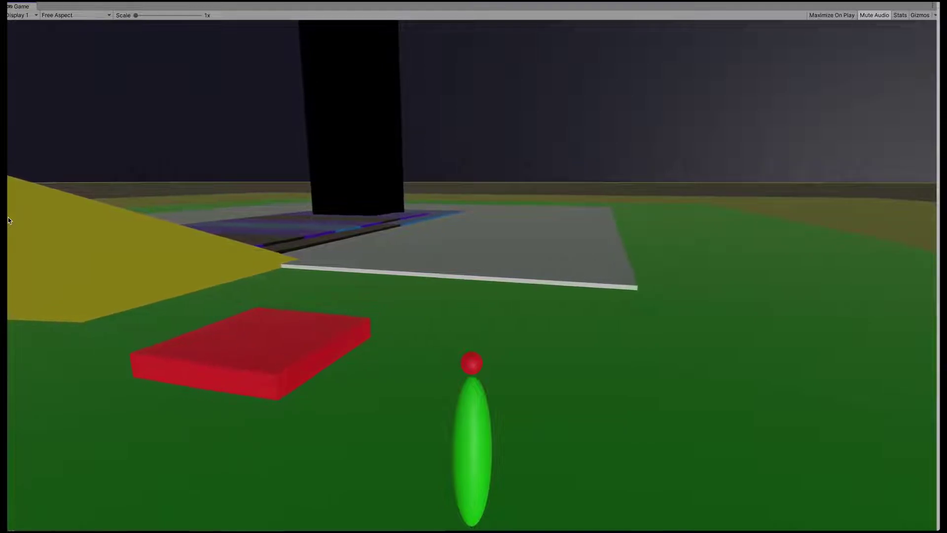
Step: Turn left and walk the capsule past the red tile onto the grey plane
{"action": "key", "text": "a"}
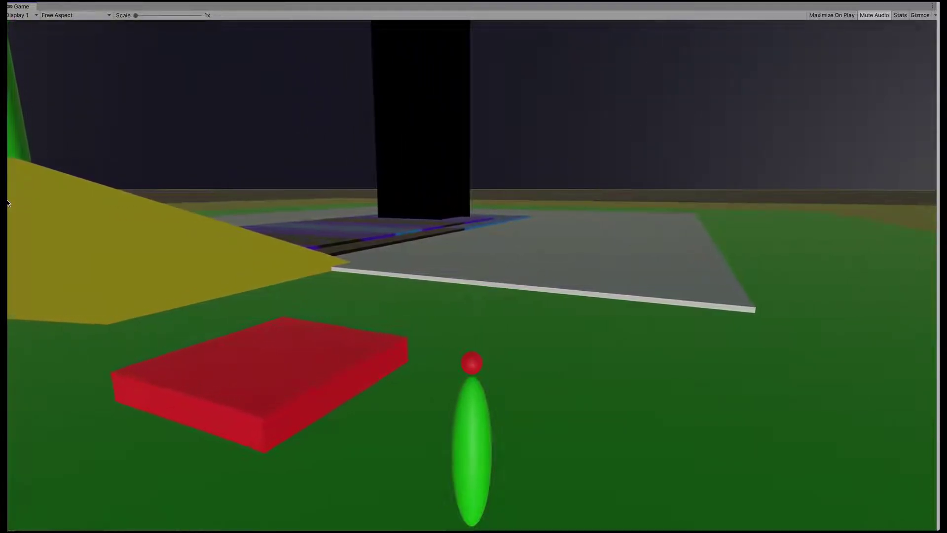
{"action": "key", "text": "w"}
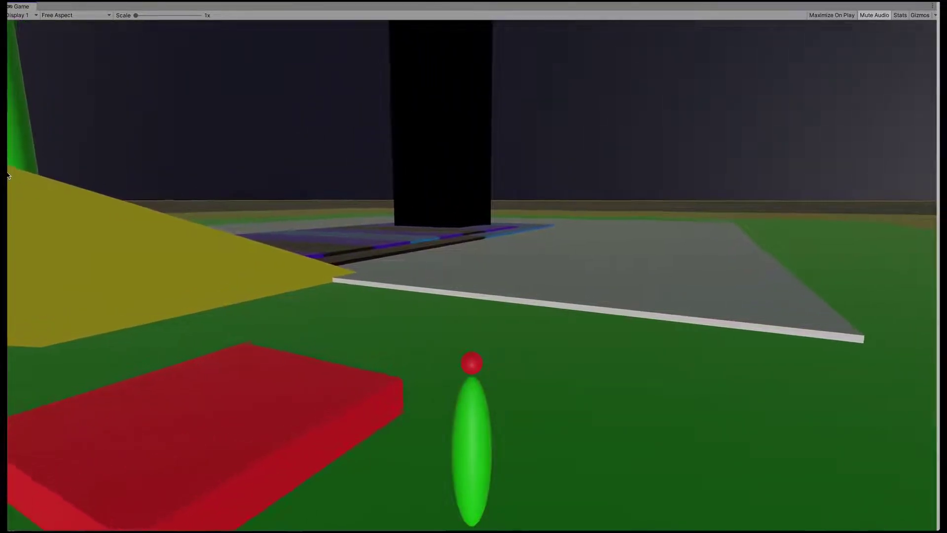
{"action": "key", "text": "w"}
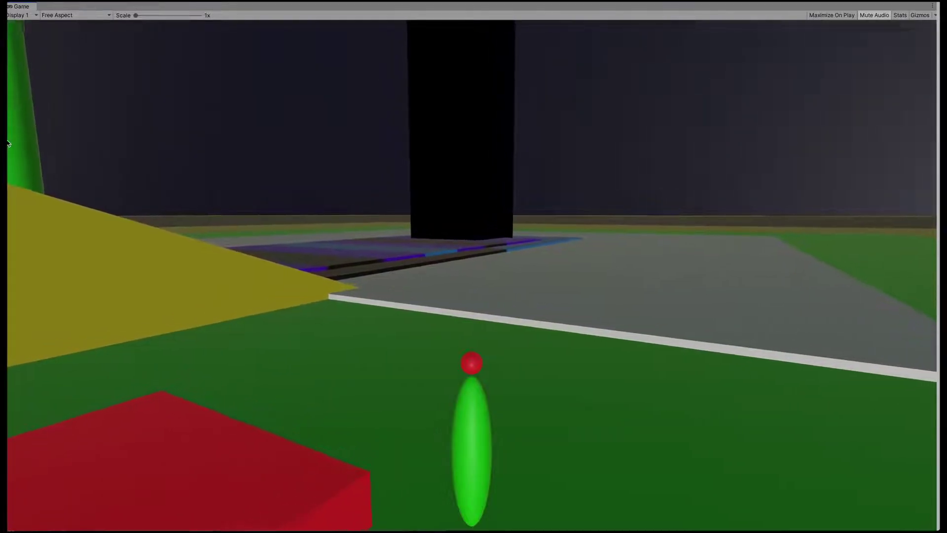
{"action": "key", "text": "w"}
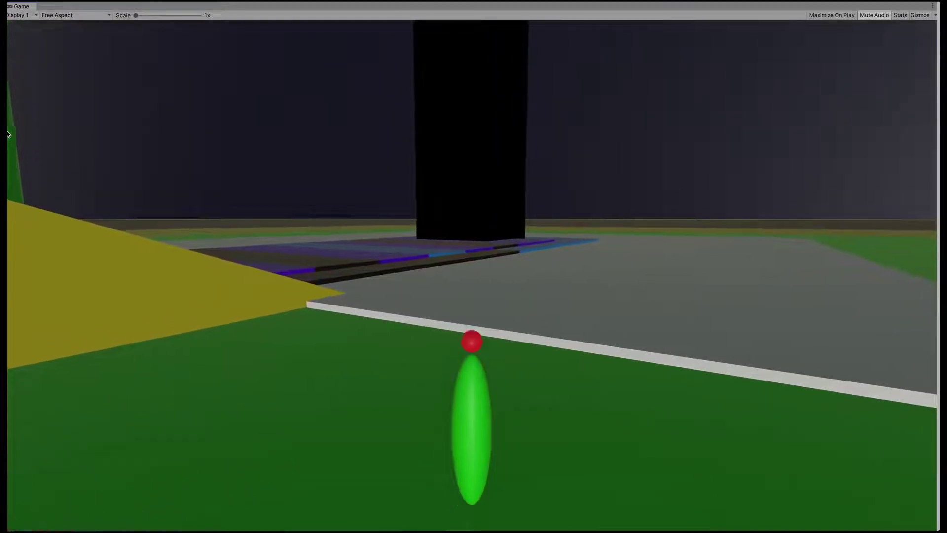
{"action": "key", "text": "w"}
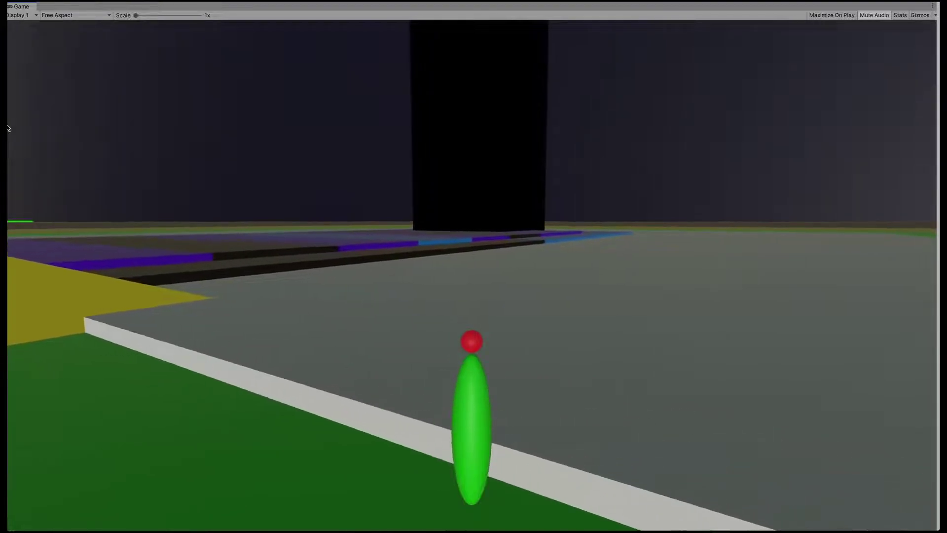
{"action": "key", "text": "w"}
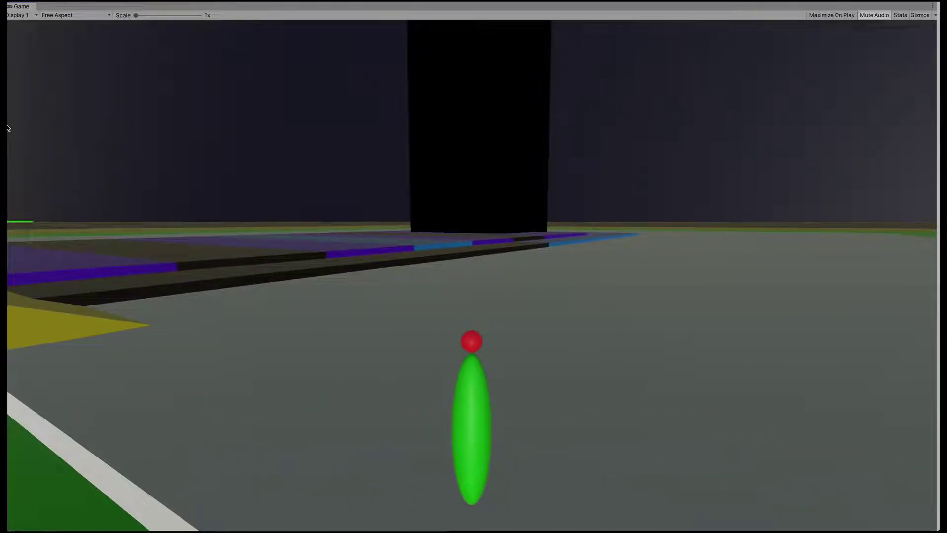
Step: Turn left to face the yellow wedge and walk up the ramp toward the blue dome
{"action": "key", "text": "a"}
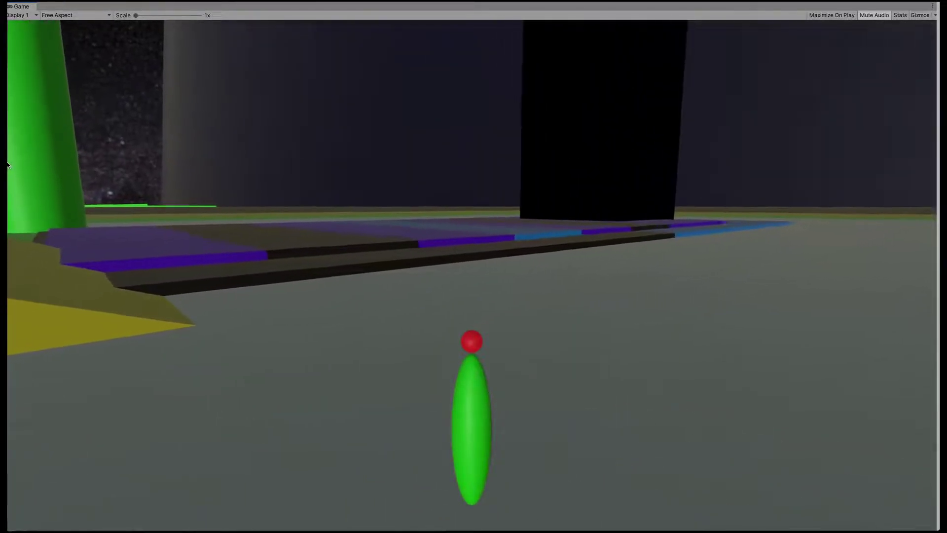
{"action": "key", "text": "a"}
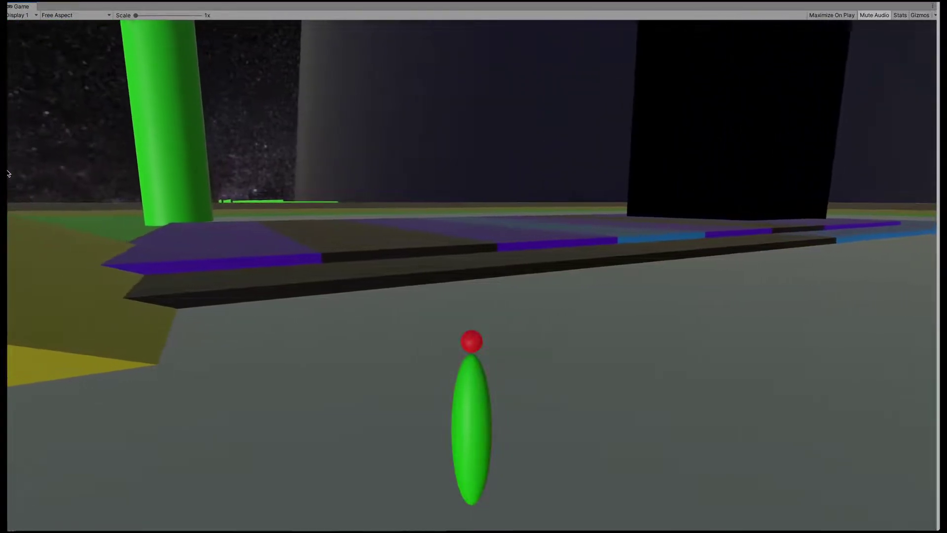
{"action": "key", "text": "a"}
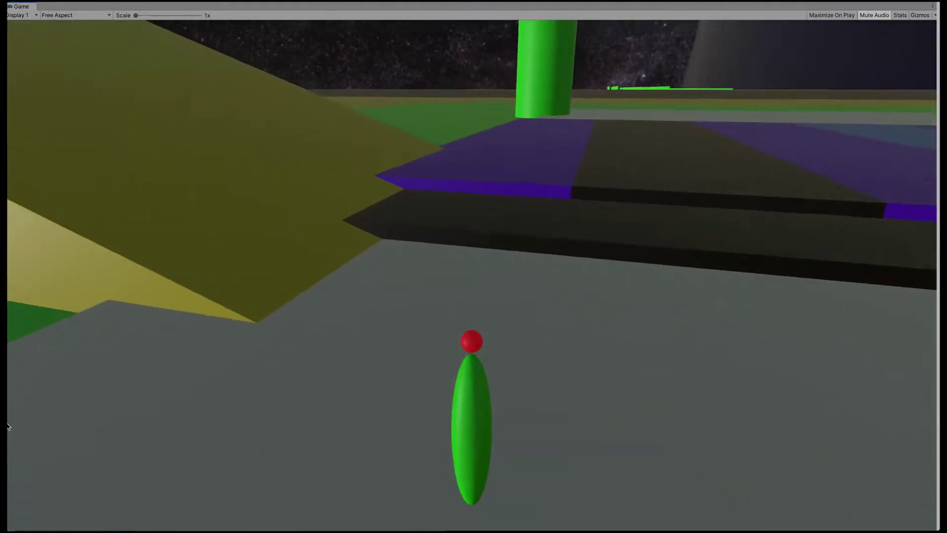
{"action": "key", "text": "a"}
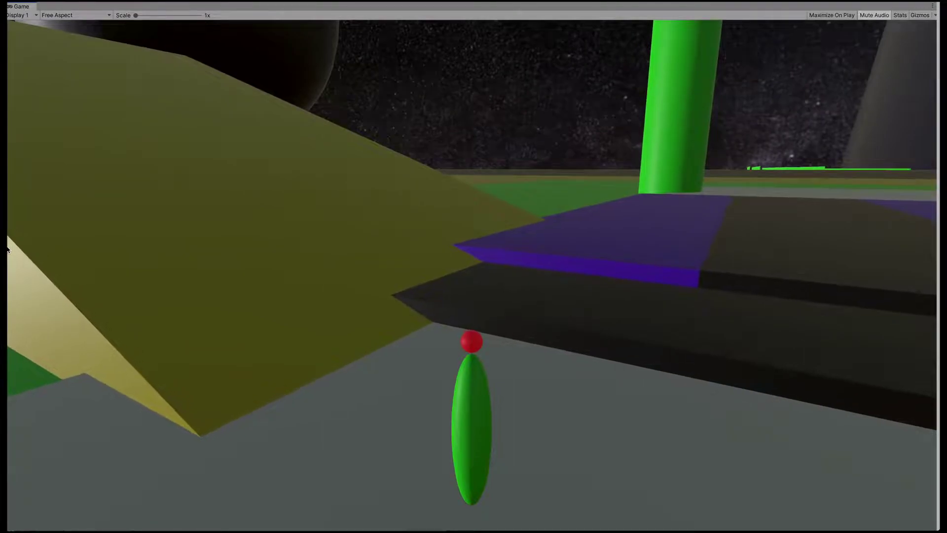
{"action": "key", "text": "a"}
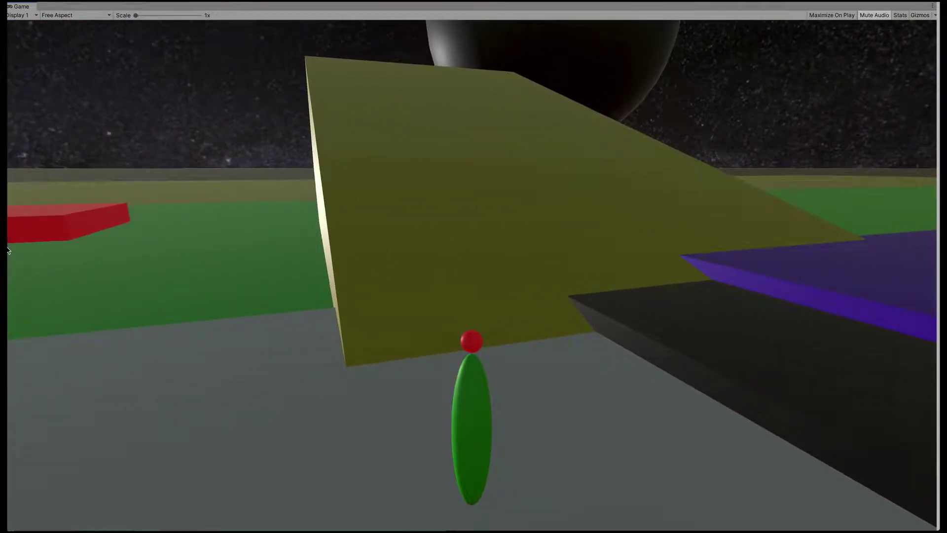
{"action": "key", "text": "a"}
{"action": "key", "text": "a"}
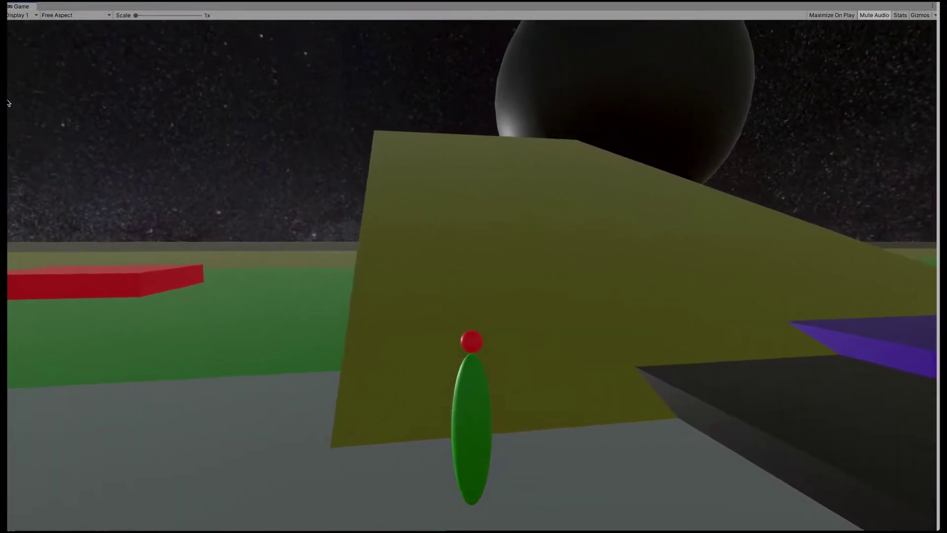
{"action": "key", "text": "a"}
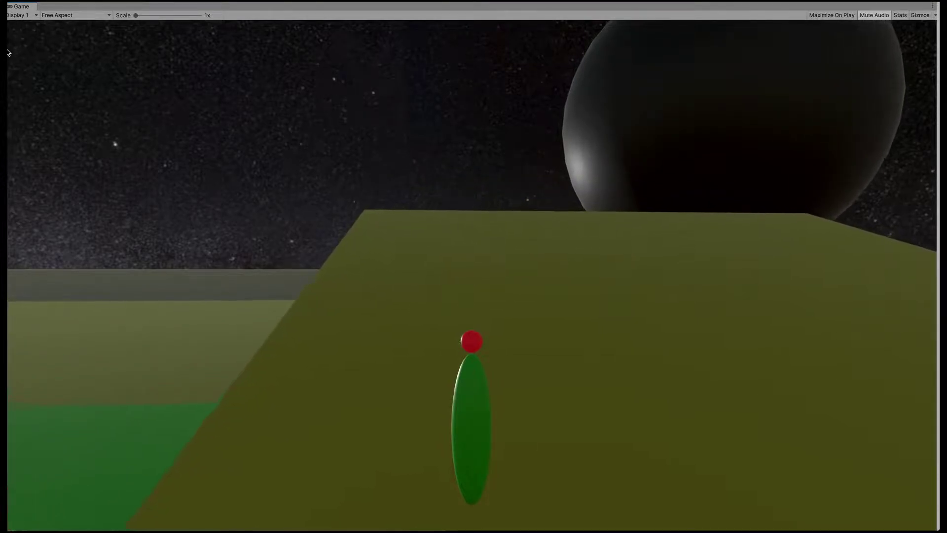
{"action": "key", "text": "w"}
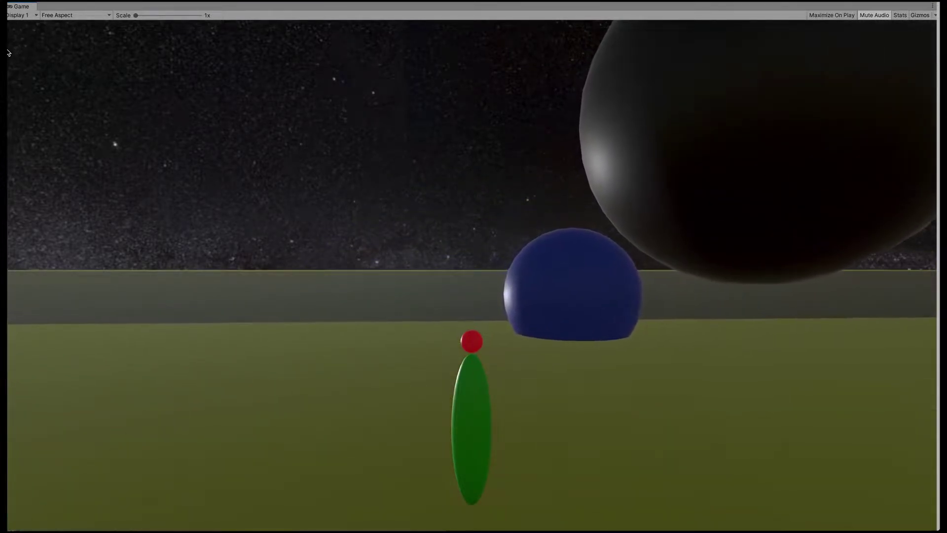
{"action": "key", "text": "w"}
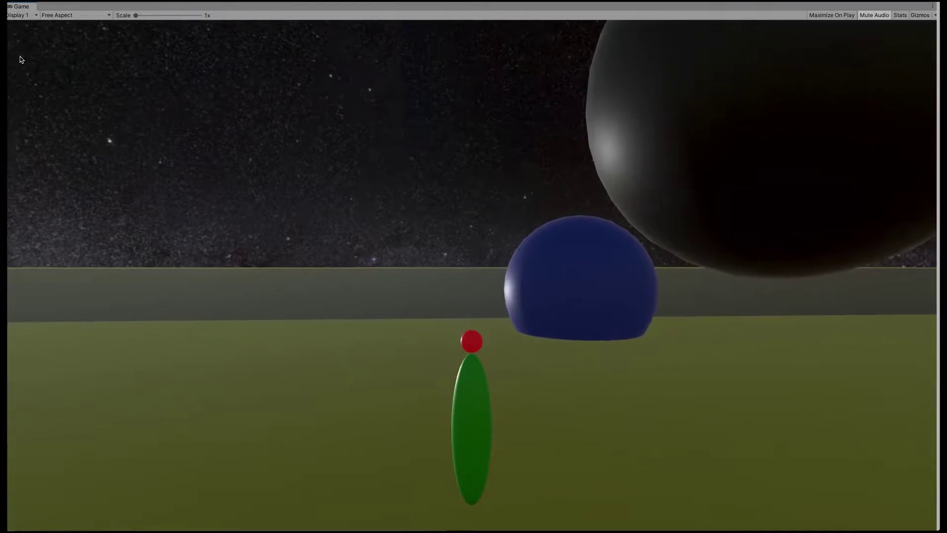